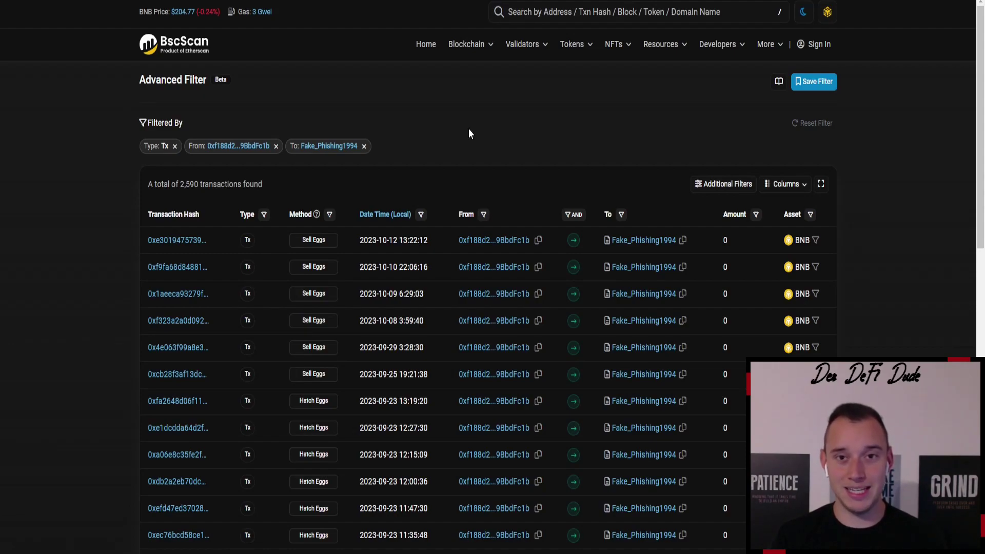
Switch to the BNBMiner.finance page showing 933 days operating and a 593.658 BNB contract.
click(362, 1)
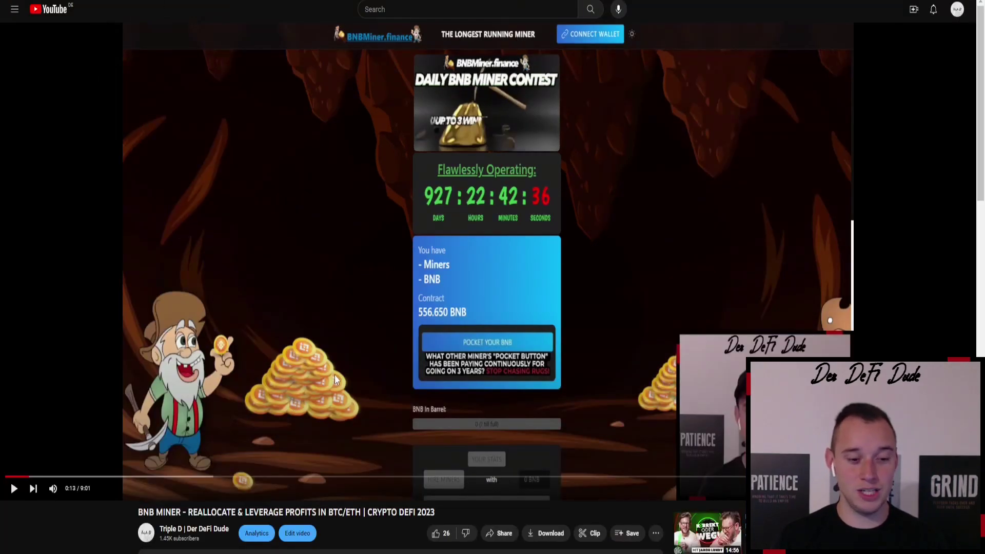
Read the video's full Oct 6, 2023 description, then jump playback to 1:20.
scroll(334, 374, down, 1)
click(267, 529)
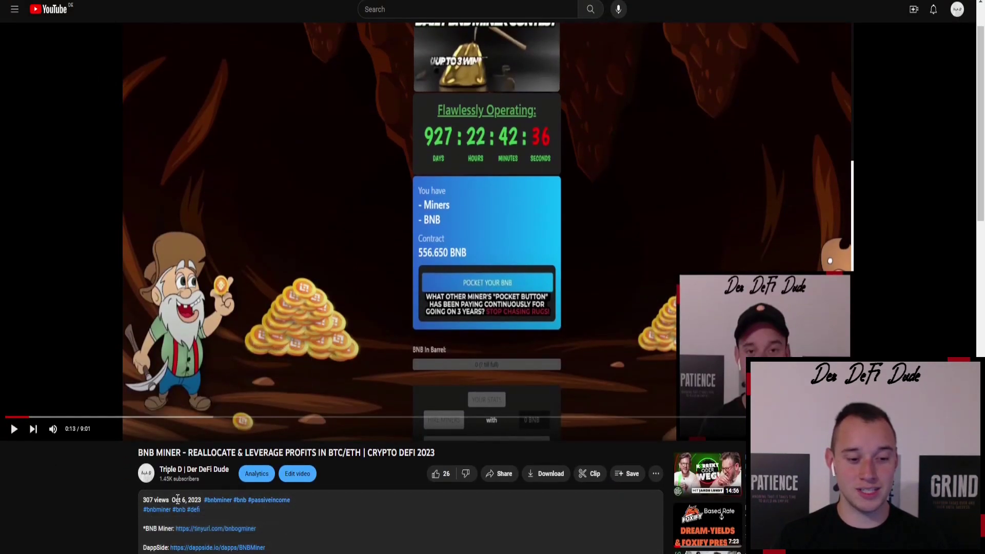
scroll(327, 398, up, 1)
scroll(328, 399, up, 1)
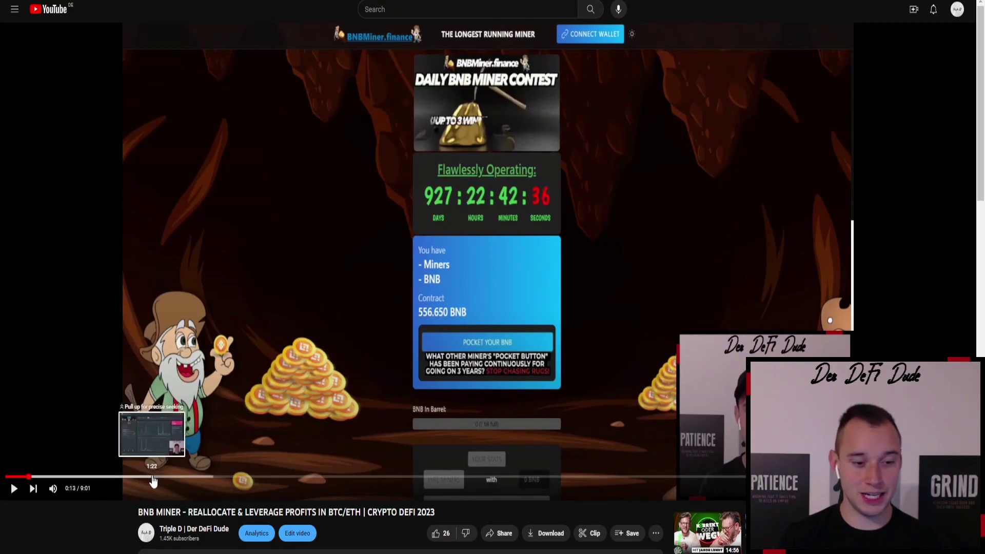
click(148, 477)
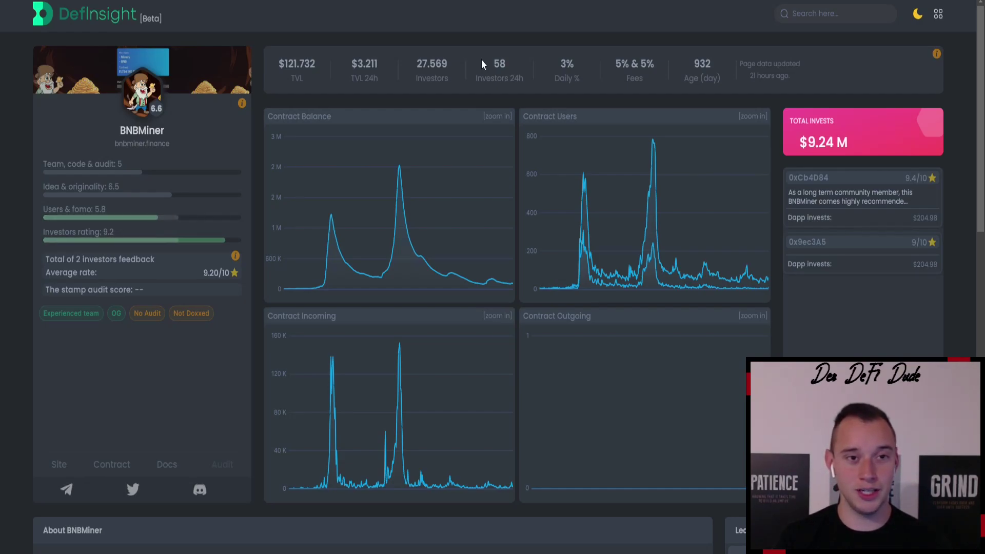
Switch to BscScan's BNB balance chart for the BNBMiner contract.
click(441, 1)
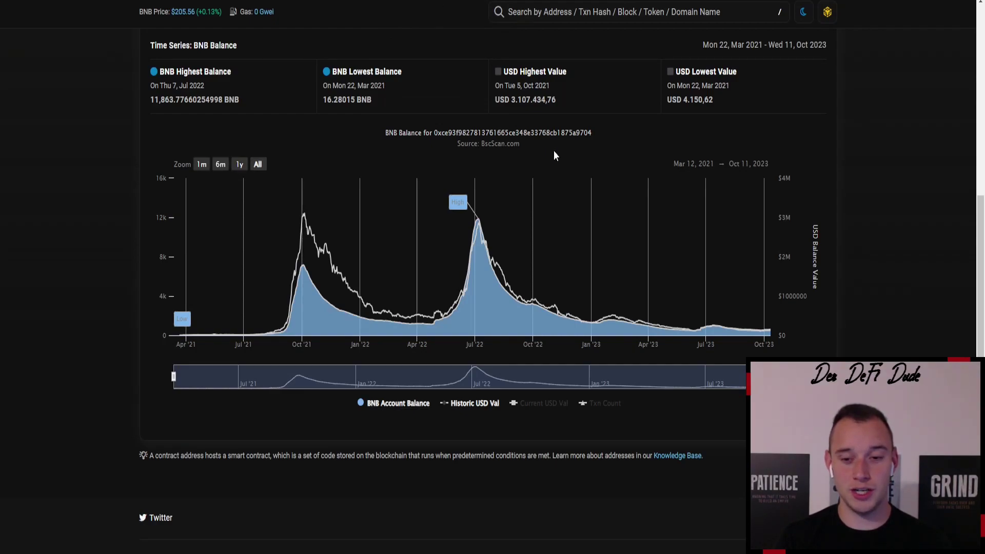
Read values off the contract's BNB Balance chart, which peaks at 11,863.78 BNB.
mouse_move(680, 317)
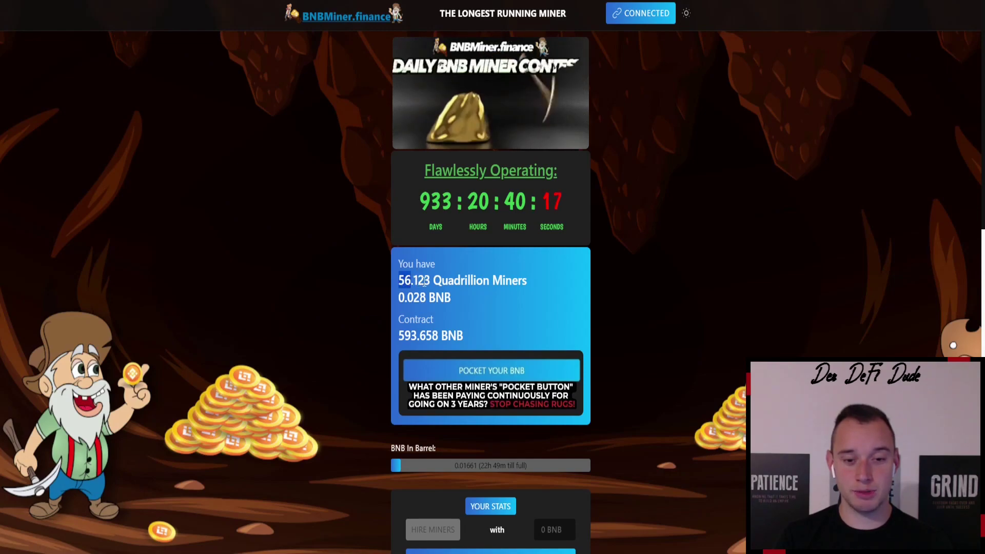
Open the YOUR STATS personal stats panel on BNBMiner.finance.
click(490, 508)
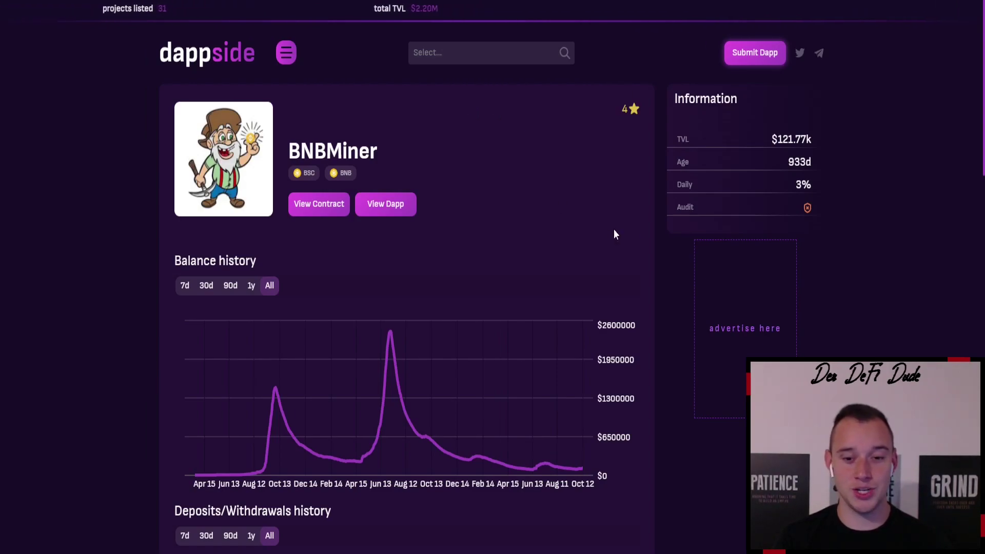
Review dappside's Deposits/Withdrawals and All deposits/withdrawals tables for BNBMiner.
scroll(614, 229, down, 7)
scroll(682, 200, down, 6)
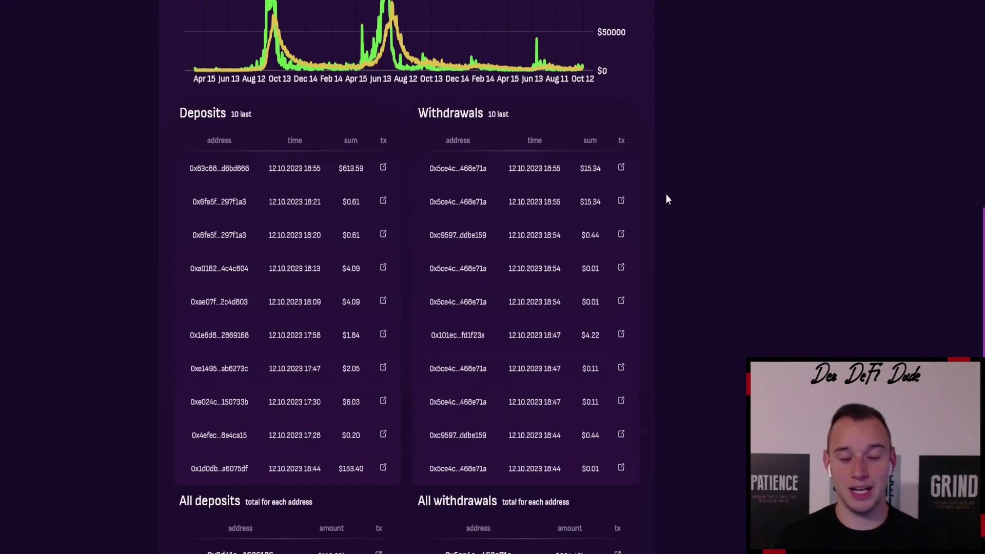
scroll(667, 199, down, 8)
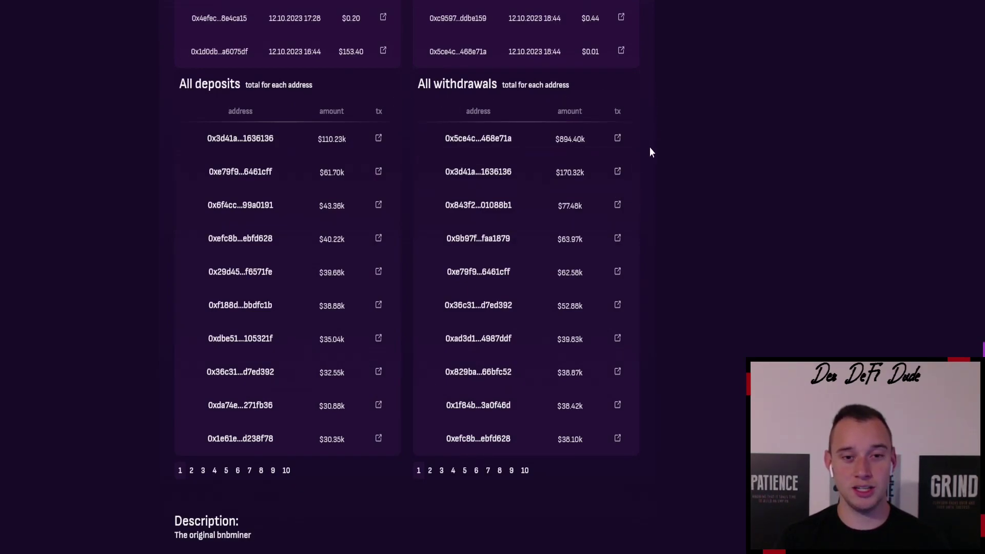
scroll(649, 146, up, 7)
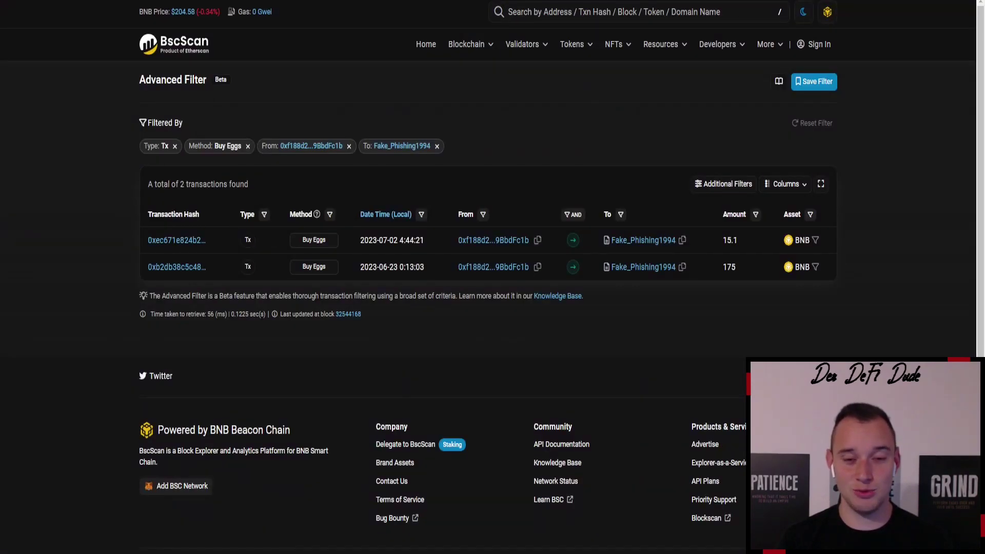
mouse_move(574, 44)
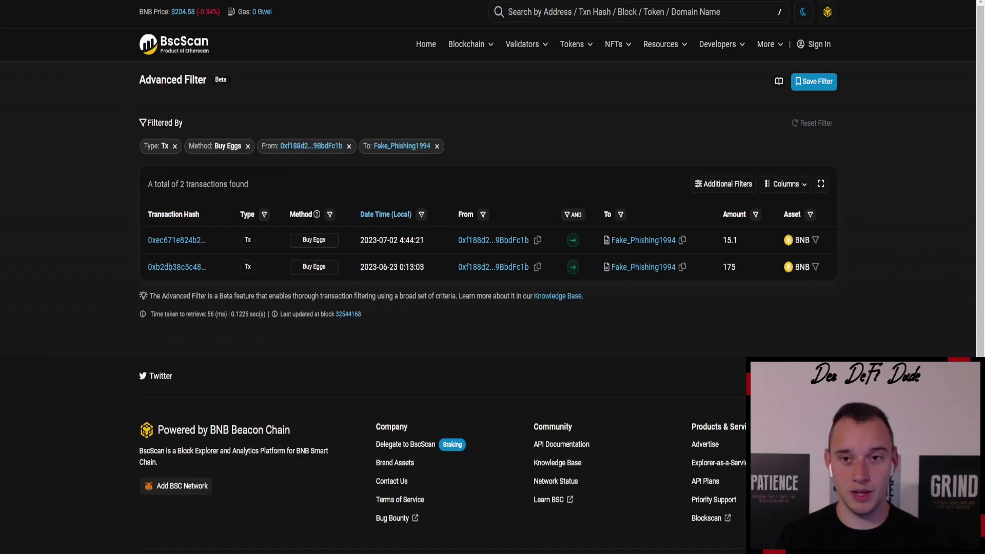
Remove the 'Method: Buy Eggs' filter to list all 2,590 transactions.
click(248, 146)
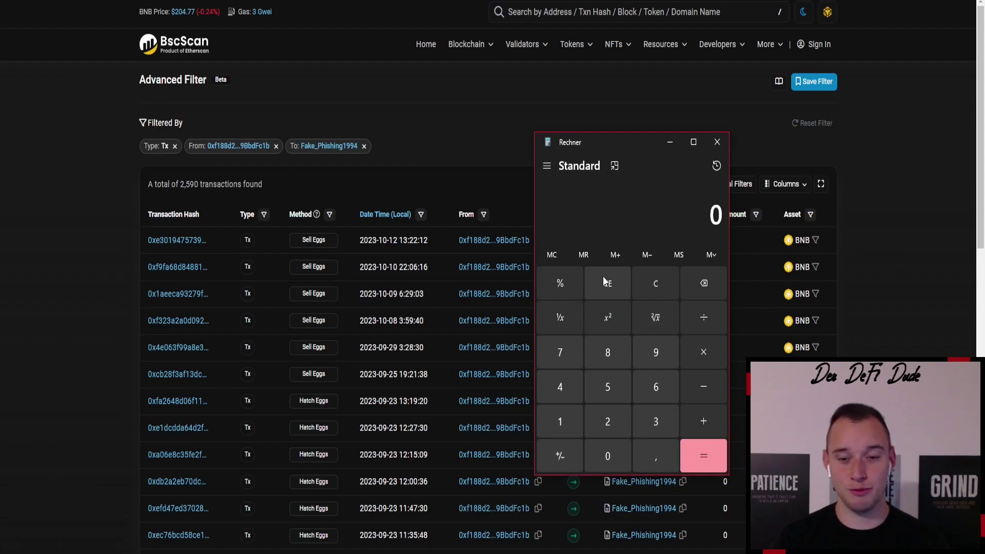
Calculate 0.56 × 100 ÷ 3, giving about 18.67.
click(652, 454)
click(614, 389)
click(649, 386)
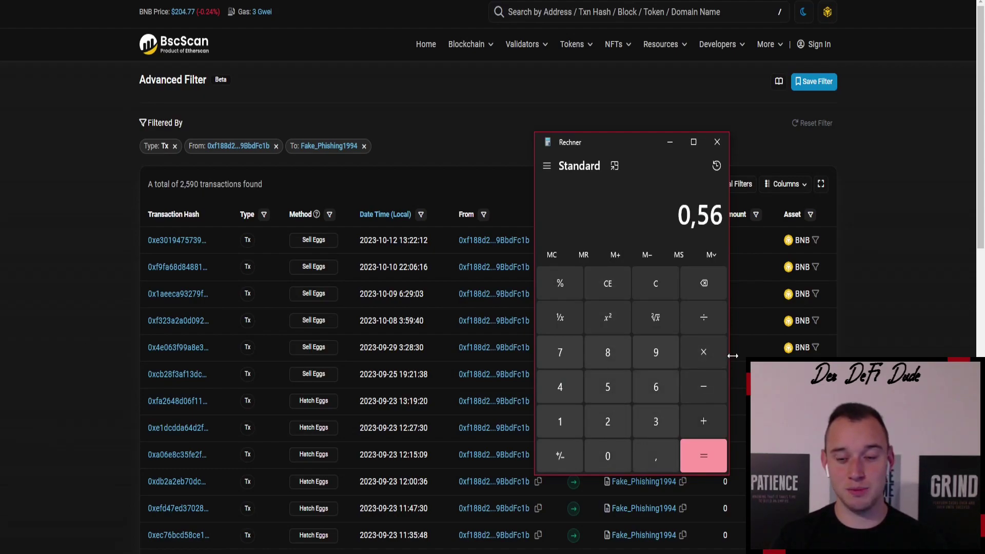
click(705, 361)
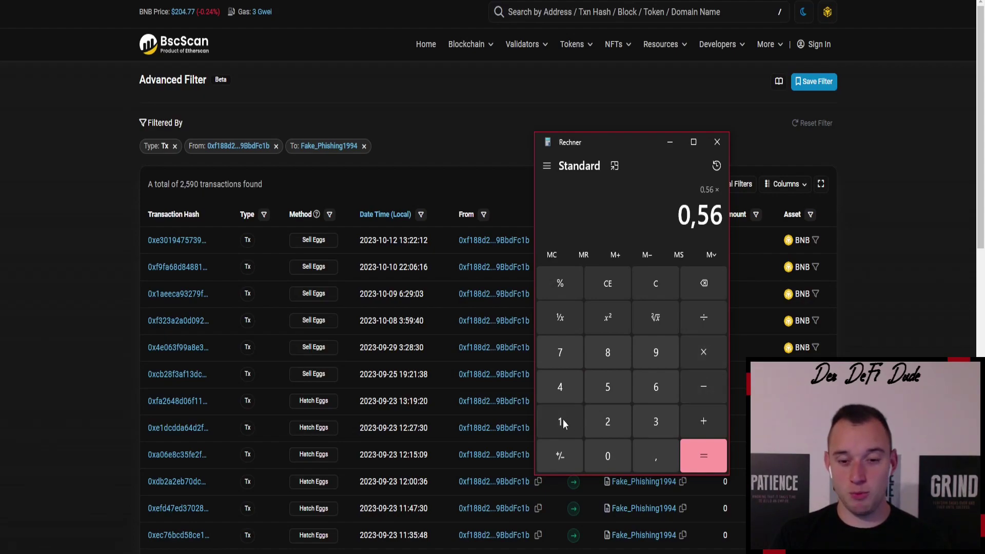
click(562, 420)
click(604, 457)
click(604, 458)
click(703, 318)
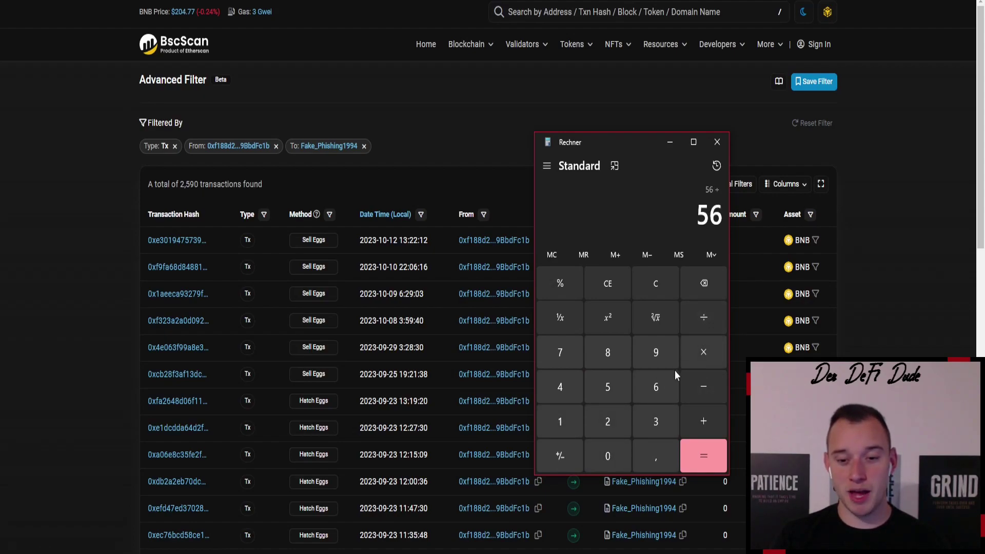
click(658, 416)
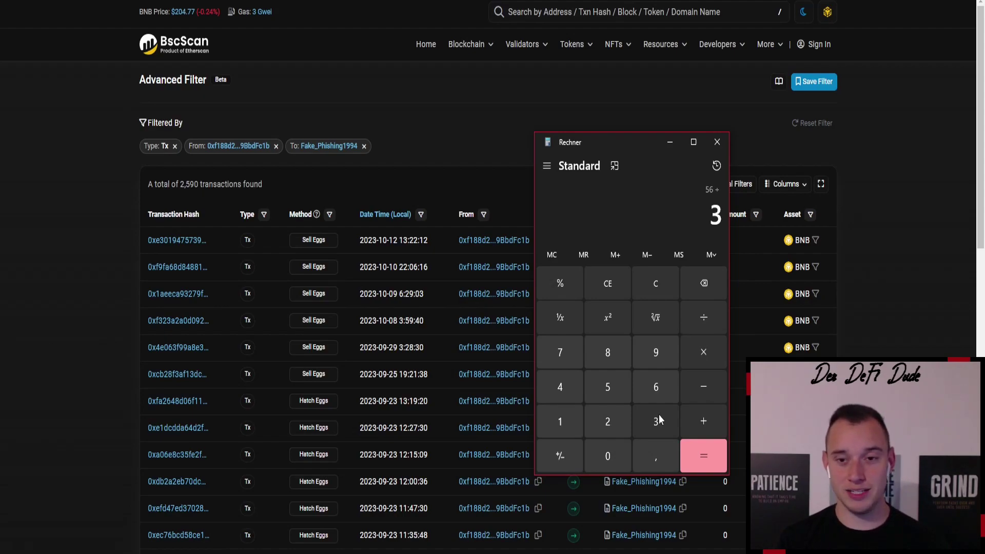
click(692, 452)
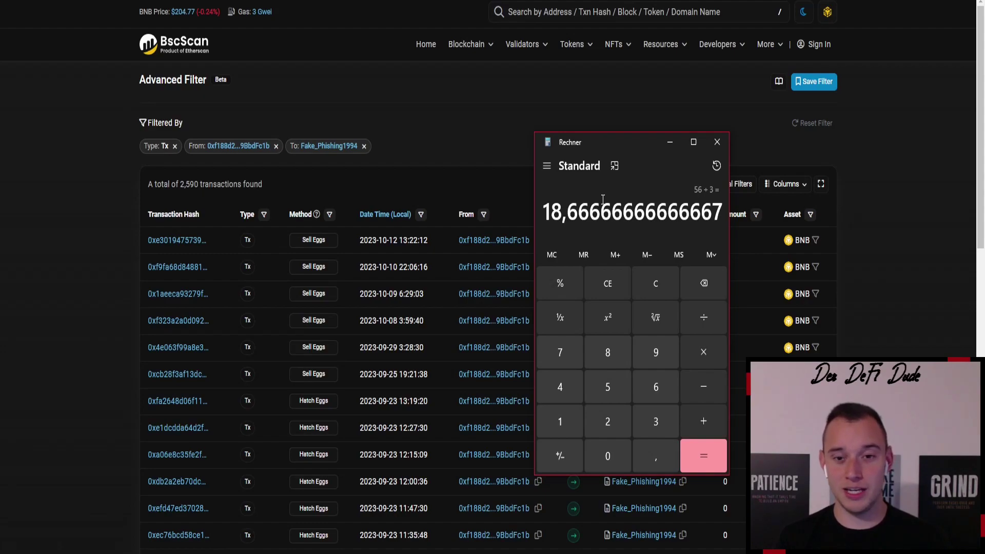
Clear, calculate 20 × 100 ÷ 190 ≈ 10.53, select the result, and close Calculator.
click(608, 283)
click(608, 421)
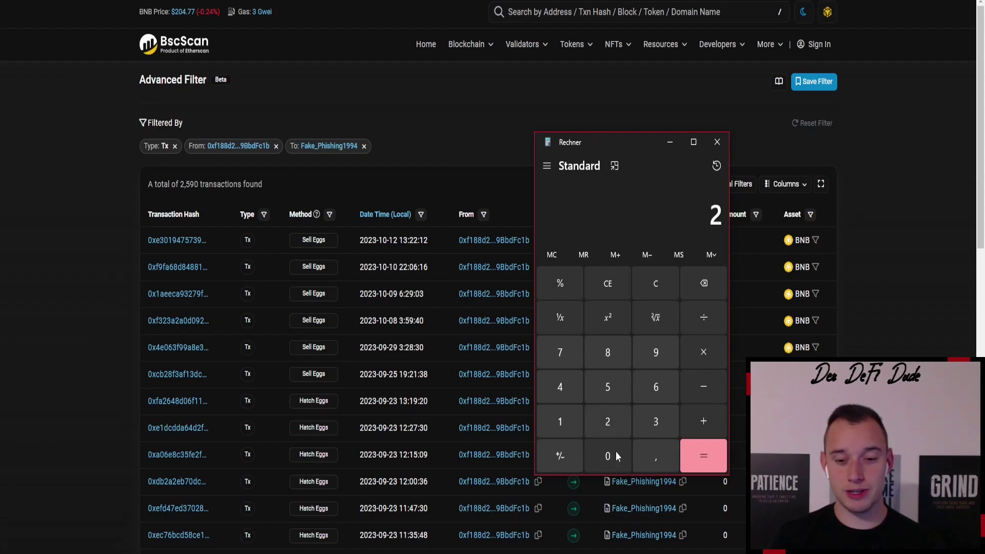
click(616, 452)
click(701, 354)
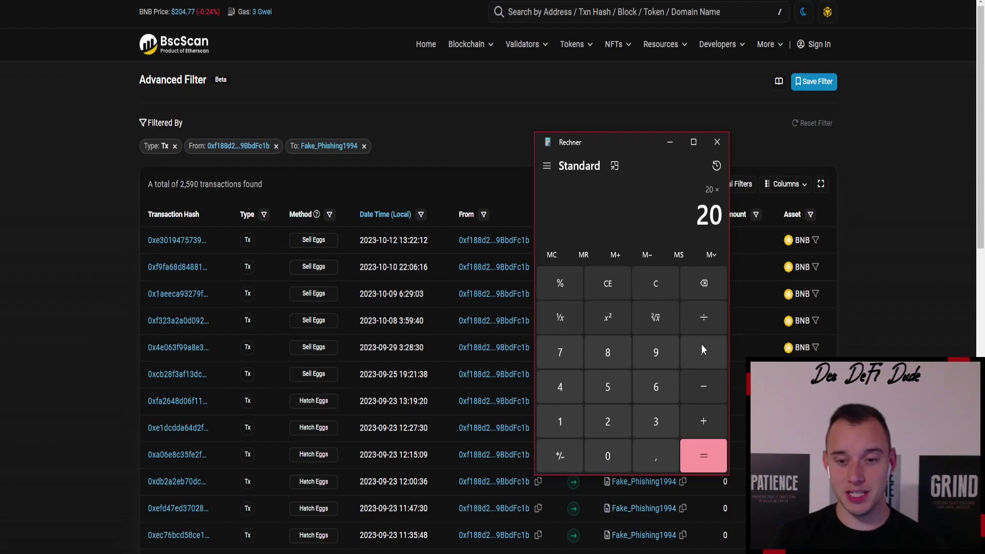
click(569, 417)
double_click(608, 453)
click(703, 421)
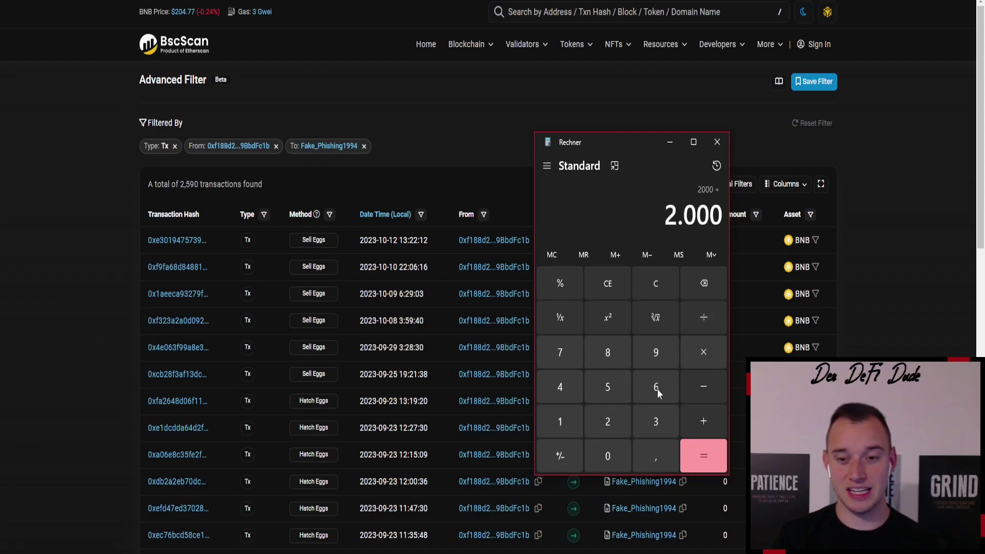
click(563, 418)
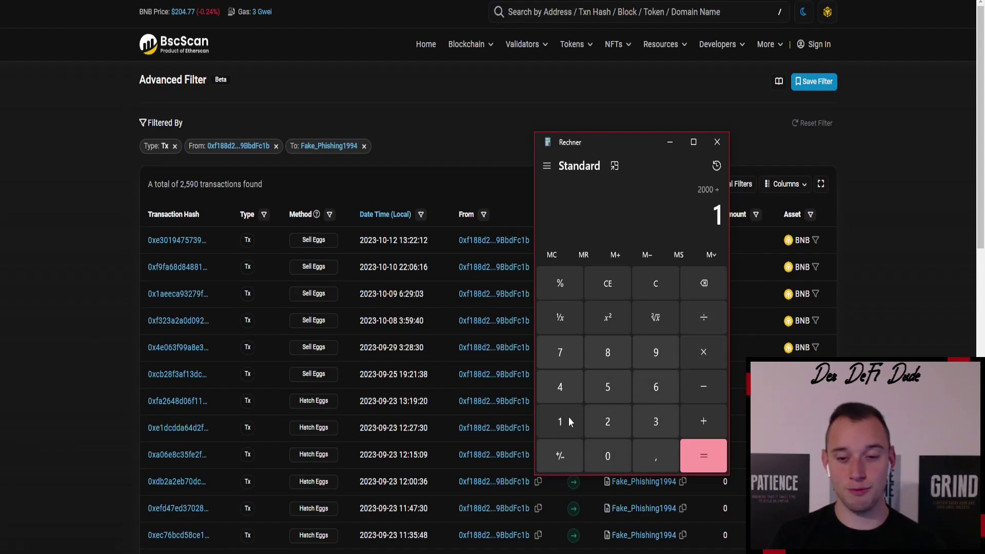
click(653, 356)
click(610, 455)
click(700, 454)
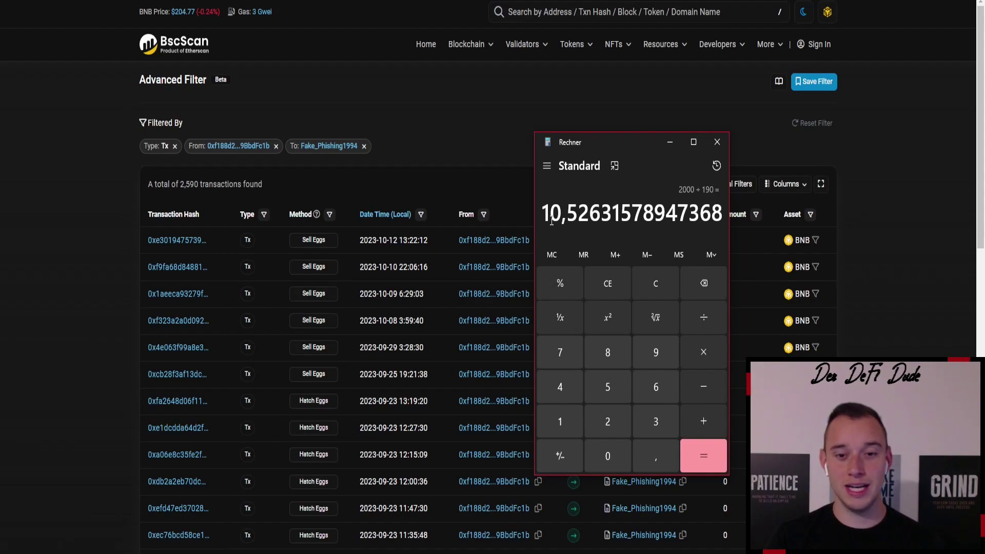
drag(544, 213, 569, 215)
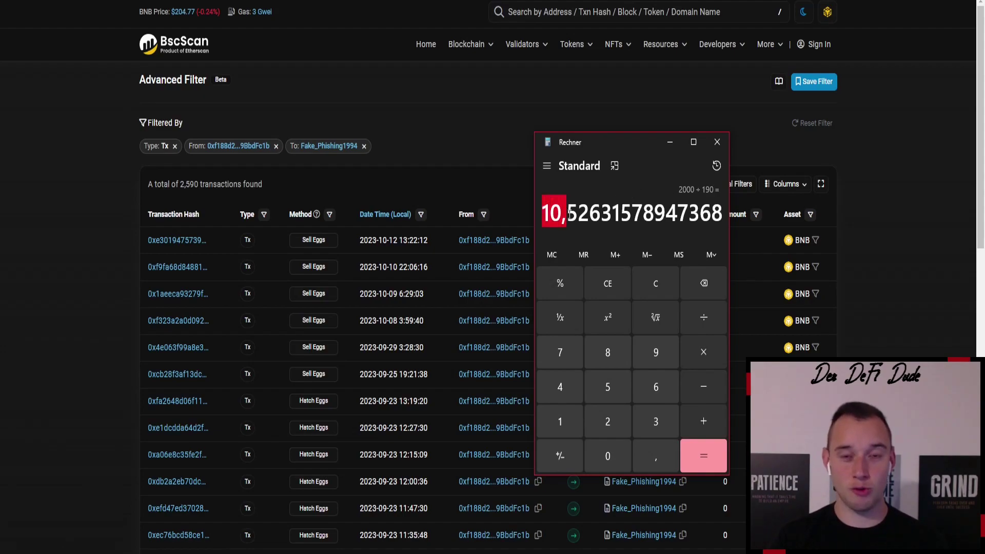
click(717, 143)
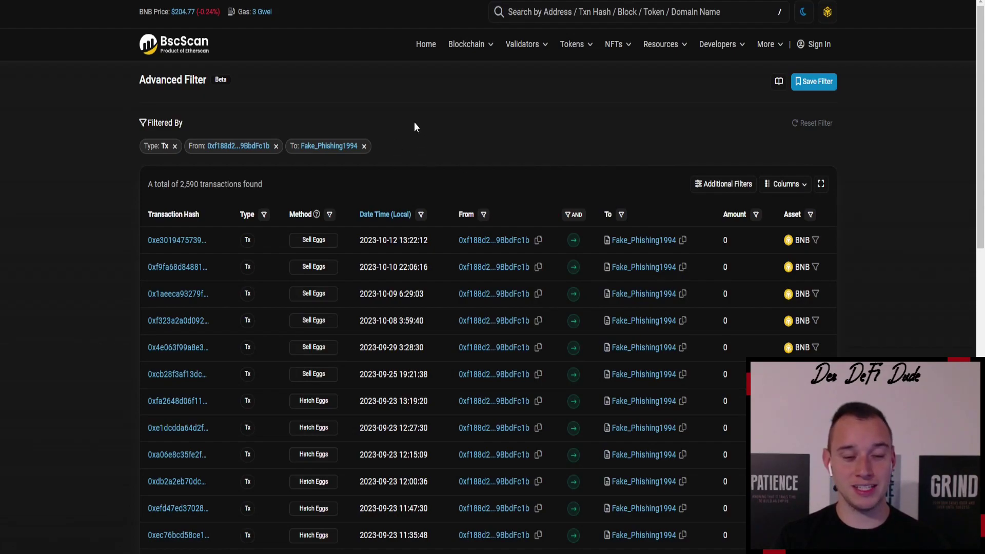
Filter the BscScan transactions by the Sell Eggs method.
click(329, 215)
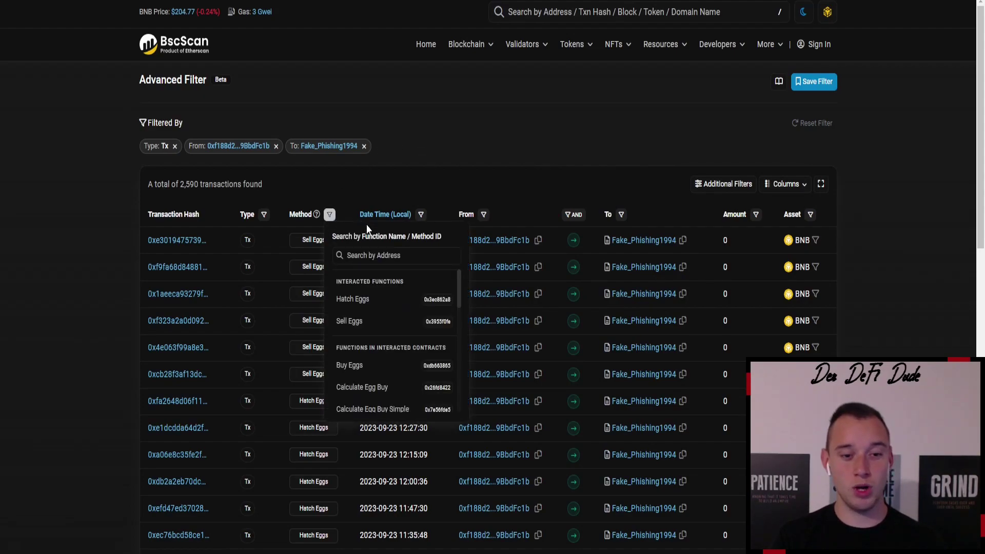
click(363, 323)
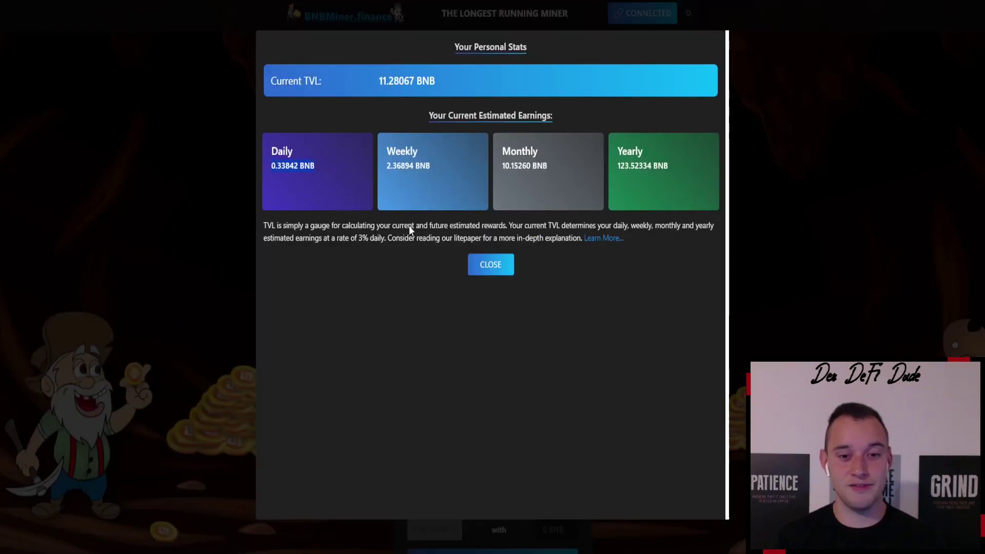
Close and reopen Your Stats to review 0.33842 BNB daily and 123.52334 BNB yearly earnings.
click(492, 266)
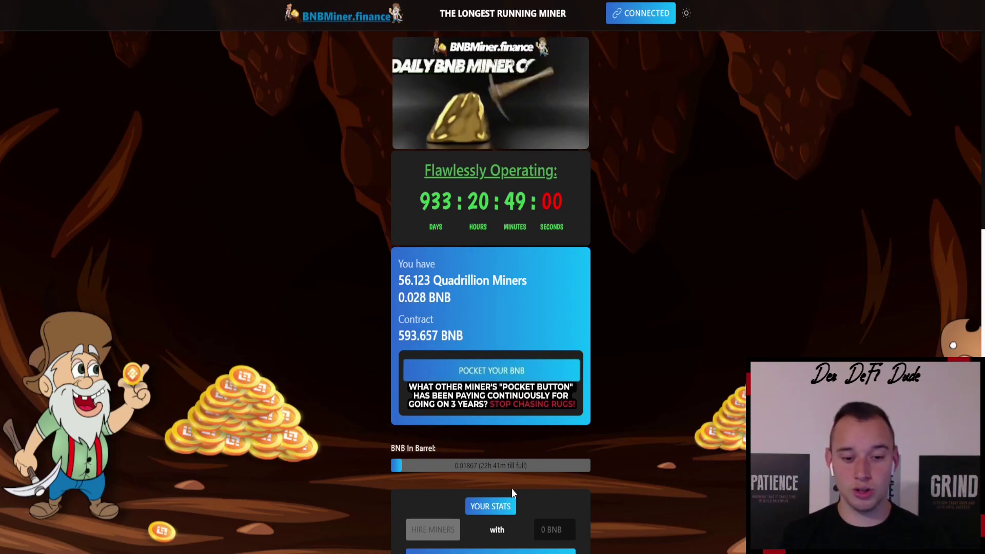
click(479, 506)
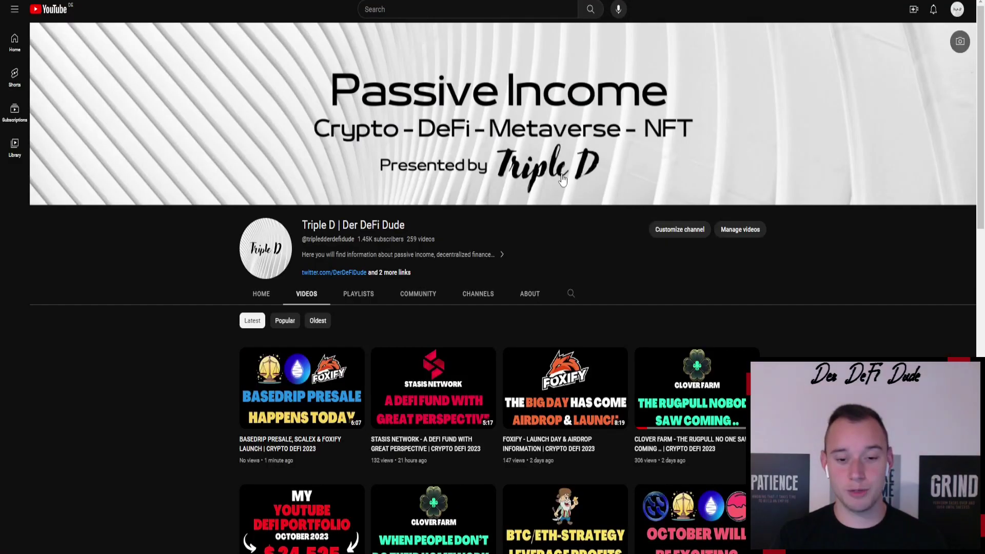
scroll(588, 205, down, 10)
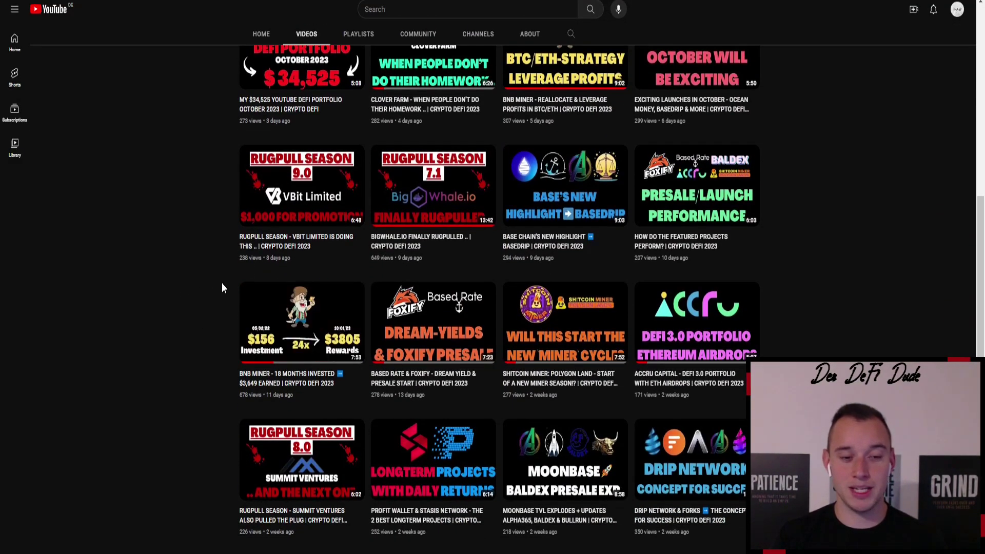
scroll(223, 283, up, 15)
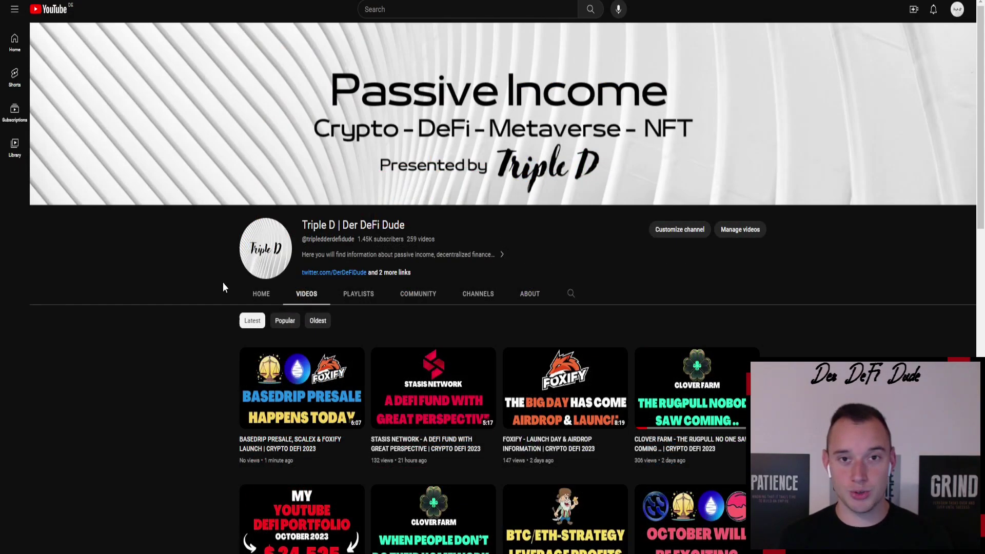